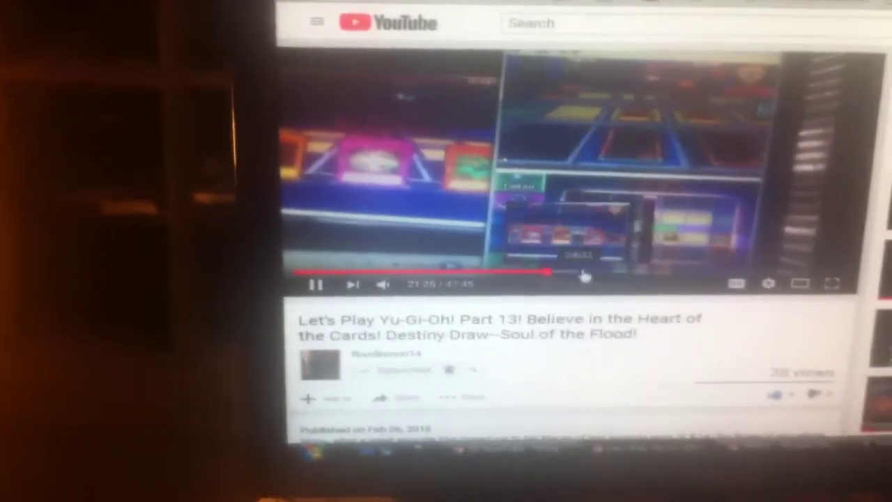
Seek the Yu-Gi-Oh Part 13 video ahead to roughly 24:30 on the progress bar
left_click(581, 302)
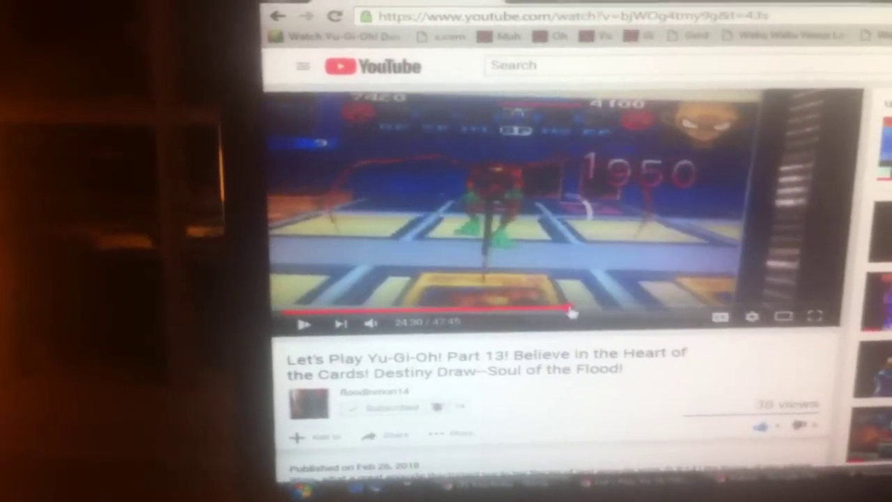